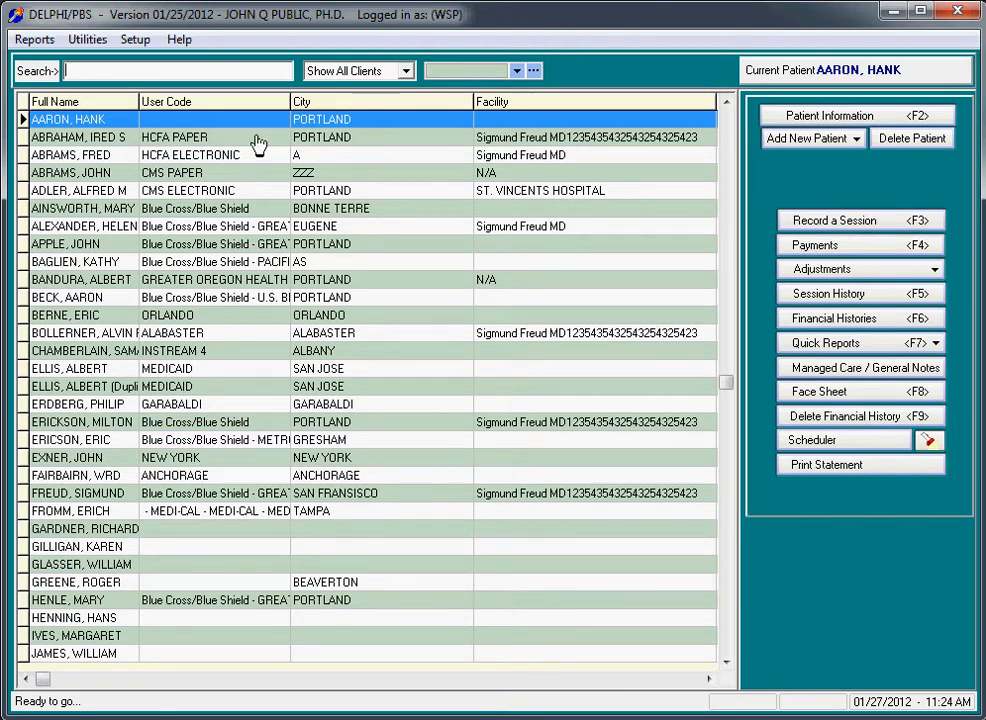
Examine the selected patient's session balances in the payment window and the charges, payments and advances in the financial history.
click(814, 245)
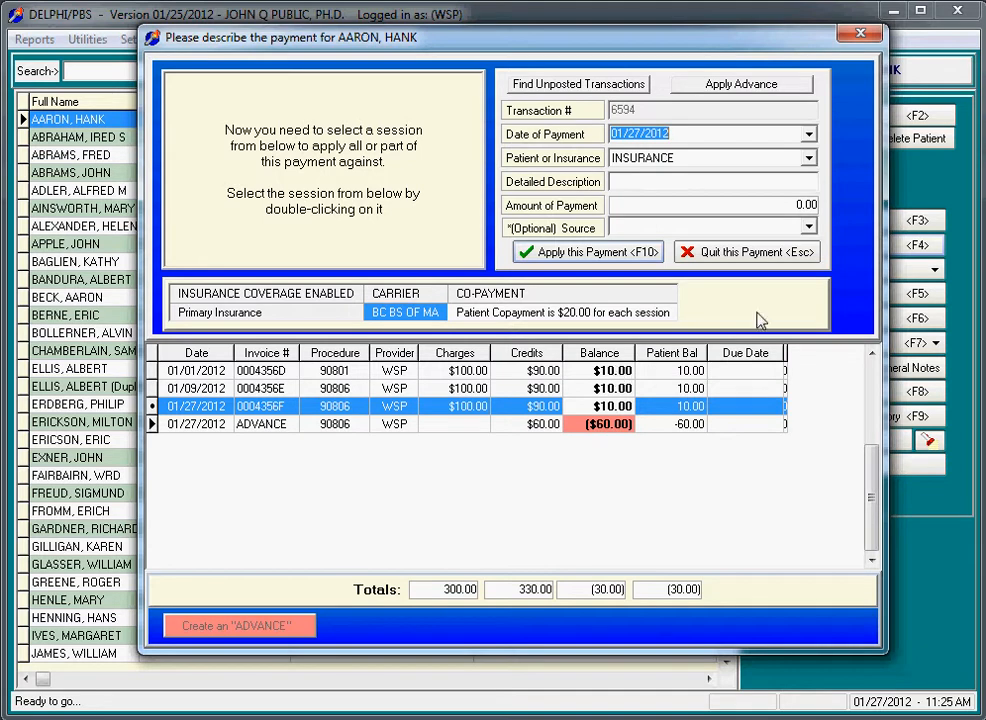
click(862, 37)
click(838, 320)
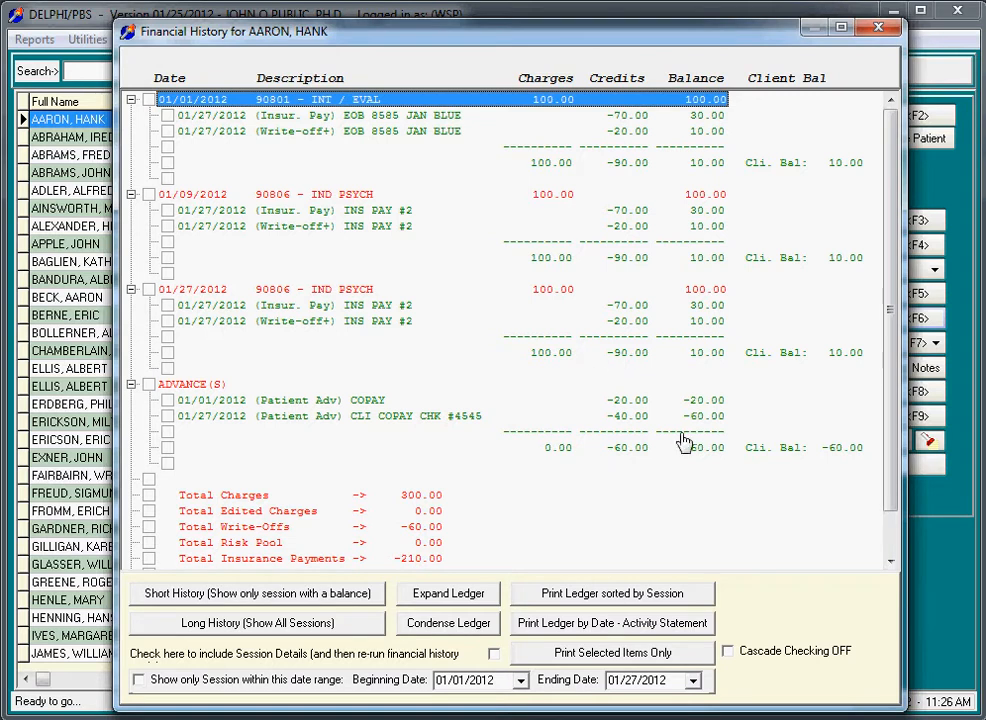
click(877, 30)
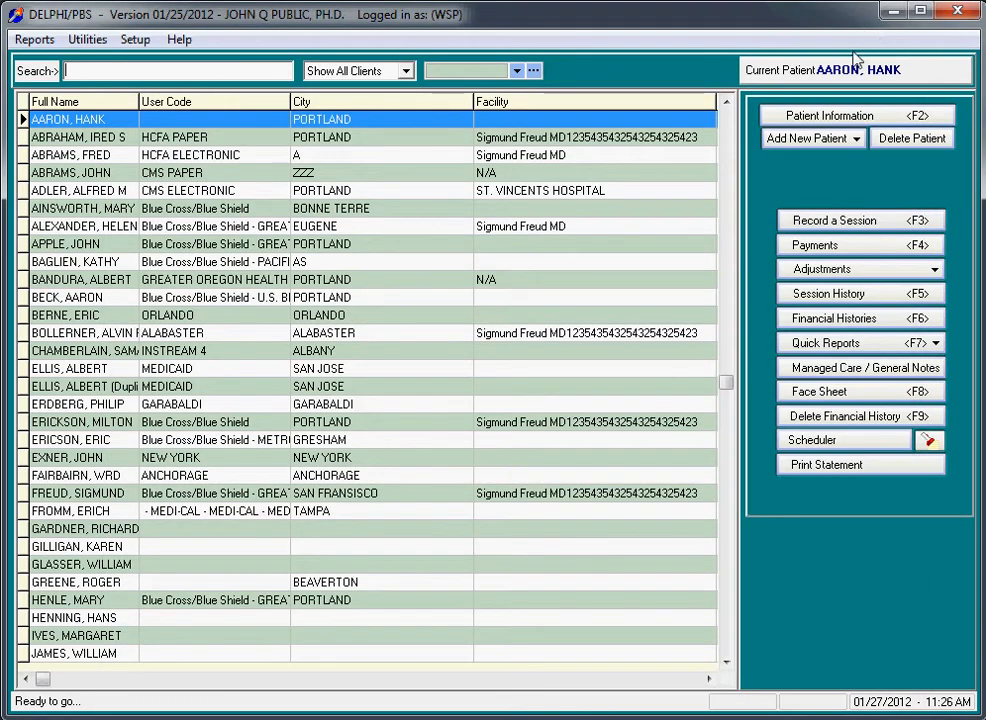
Start a new payment for the selected patient with CLIENT as the payer and APPLY ADVANCE as the detailed description.
click(795, 246)
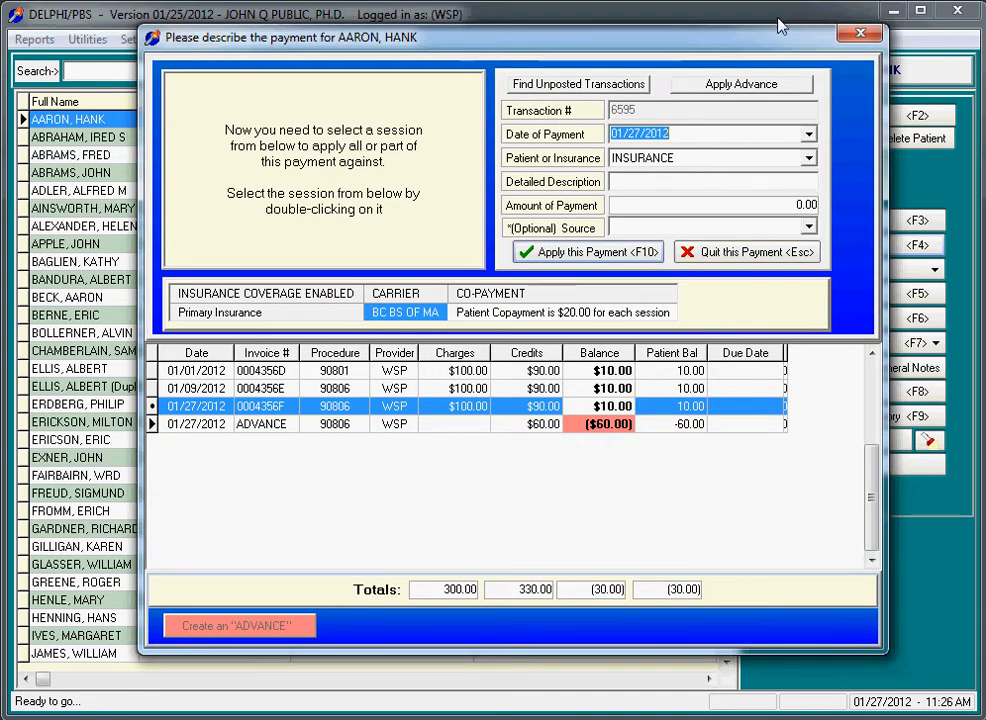
click(695, 160)
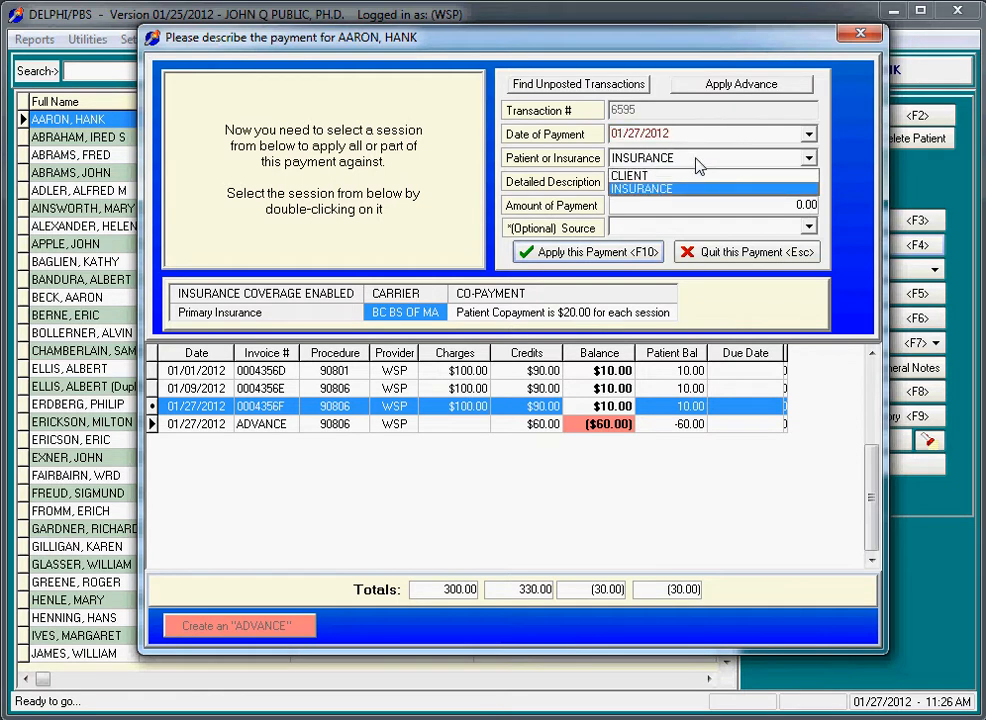
click(658, 177)
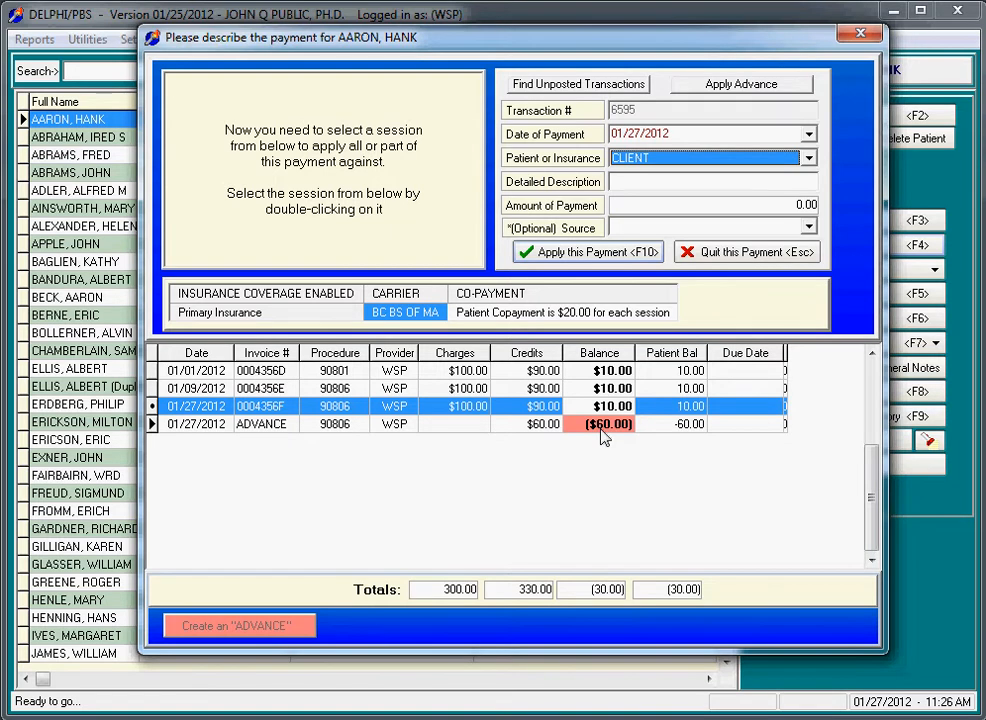
click(659, 183)
text(APPLY ADVANCE)
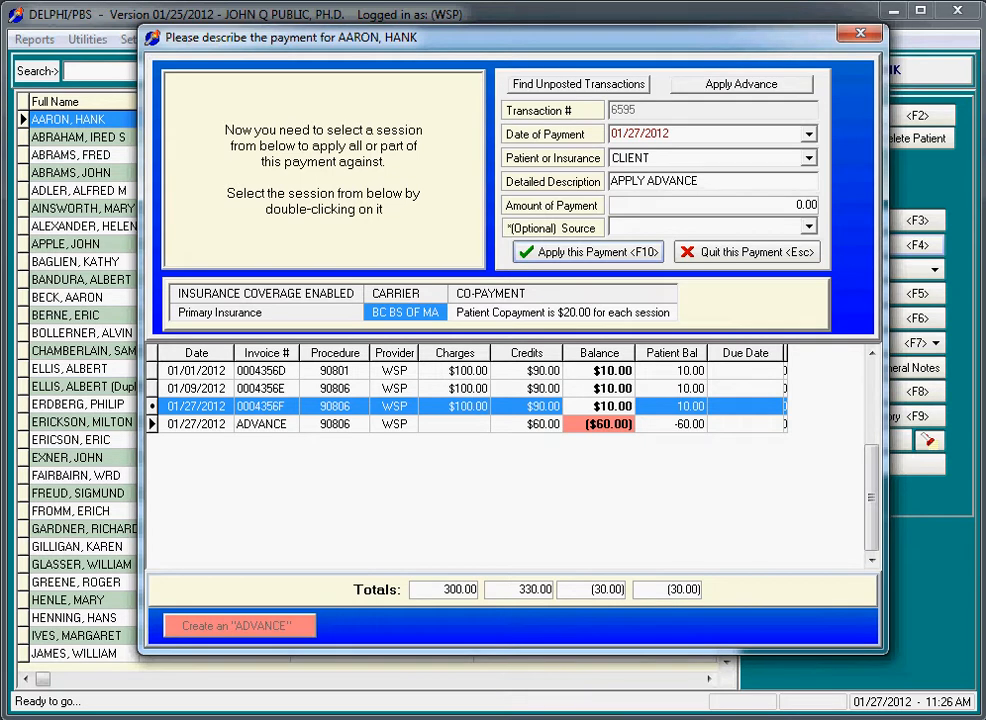
click(725, 207)
click(690, 205)
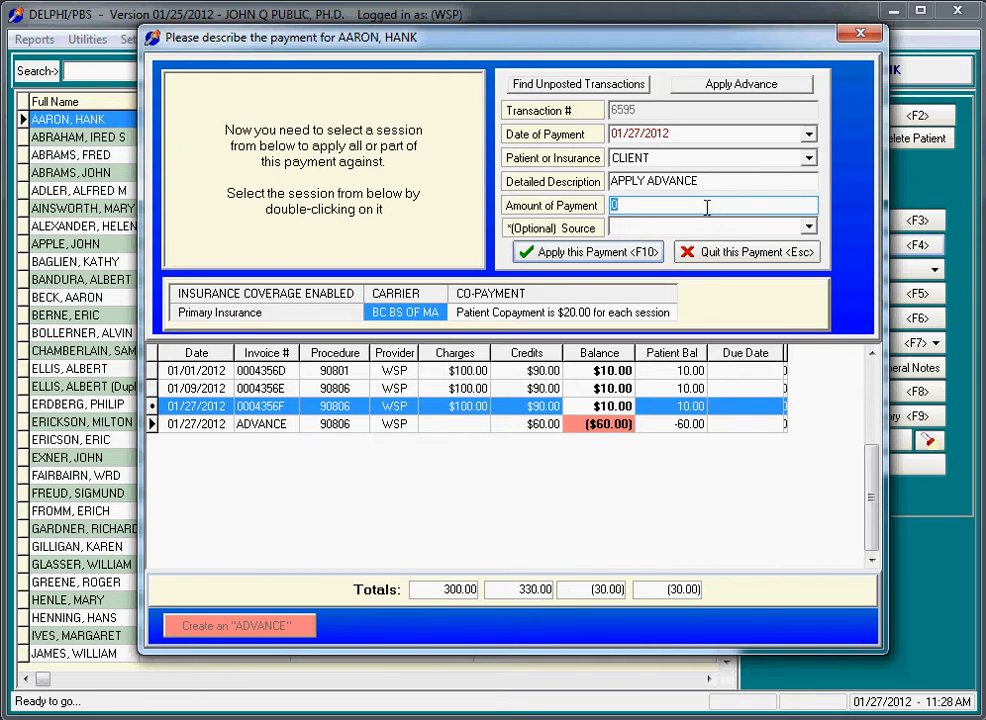
Use Apply Advance to withdraw credit from the ADVANCE entry by applying an amount of -30 to it.
click(712, 88)
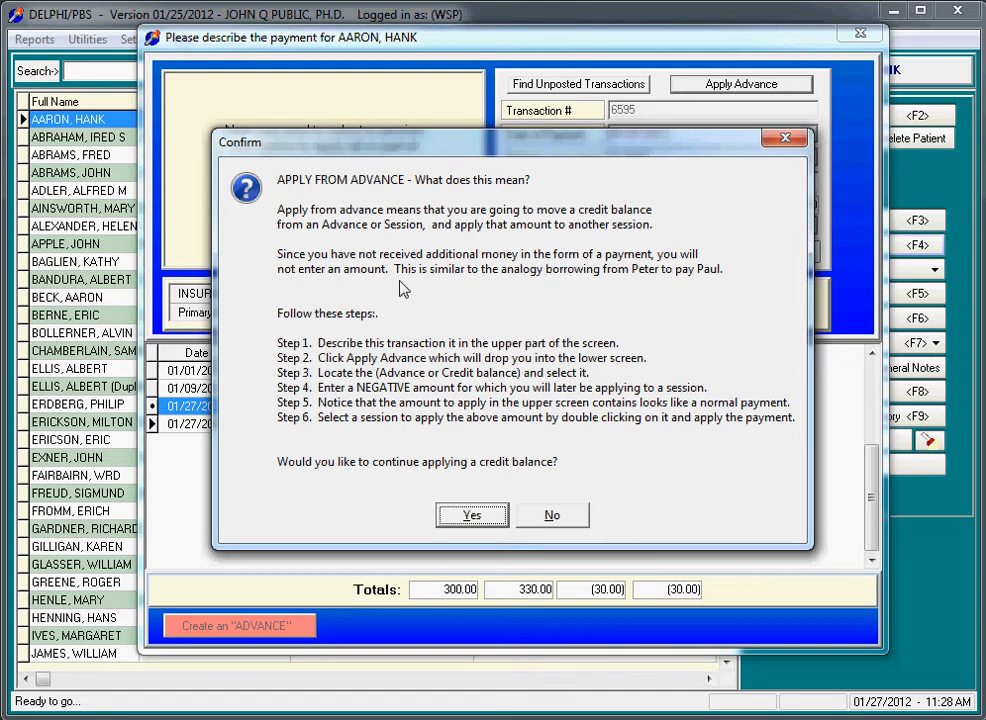
drag(632, 150, 608, 144)
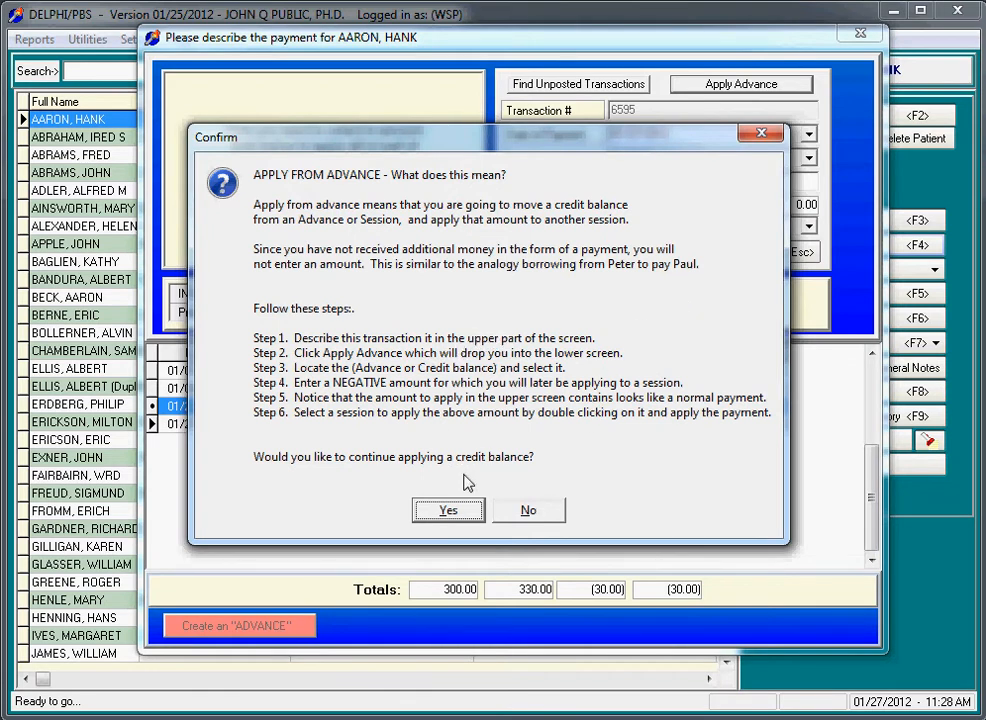
click(466, 512)
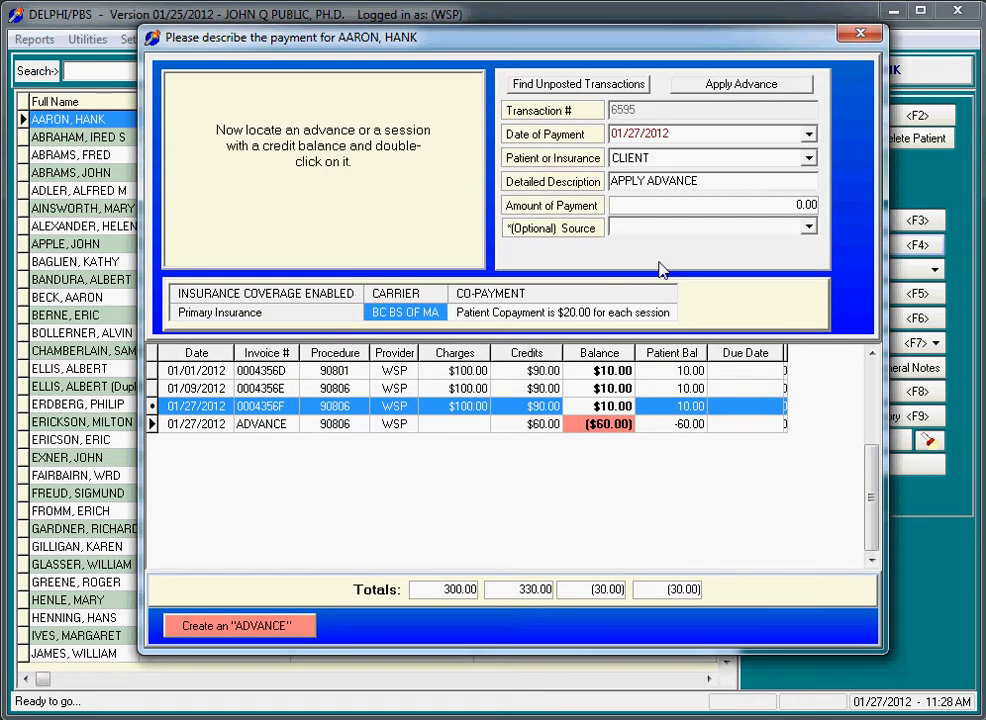
double_click(267, 427)
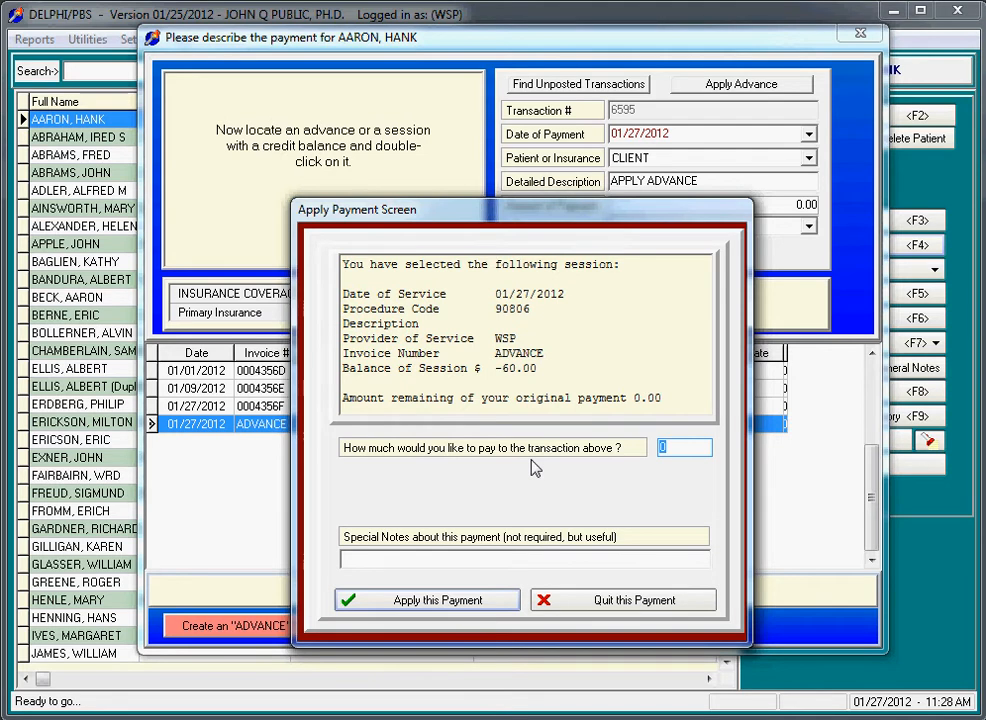
text(-30)
click(483, 603)
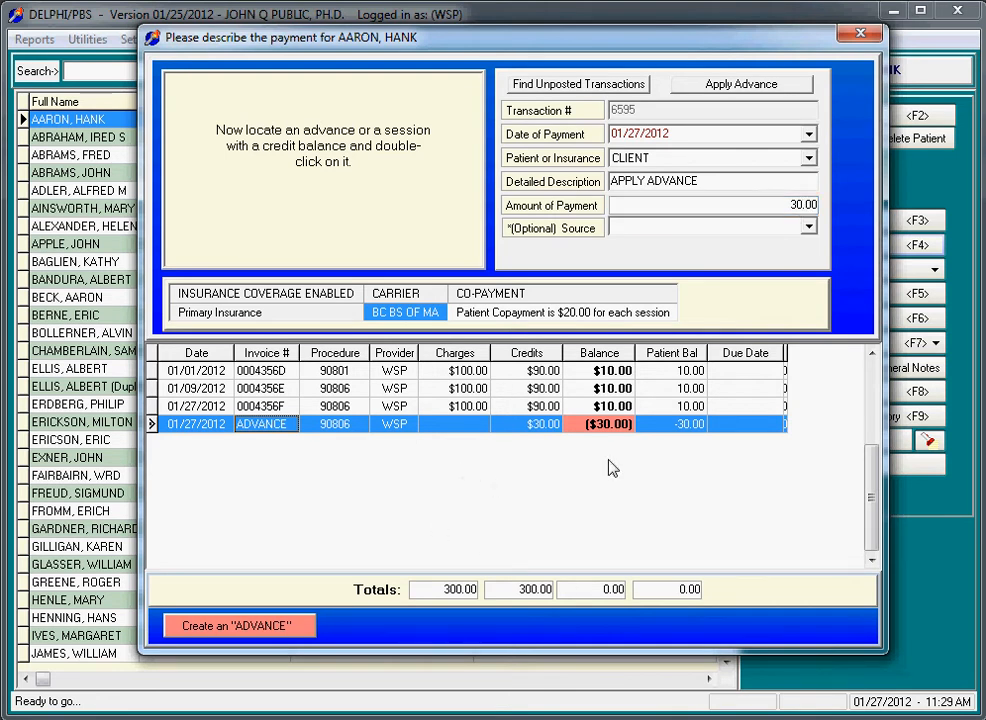
Apply 10 of the withdrawn advance to the 01/01/2012 session with procedure 90801.
double_click(213, 373)
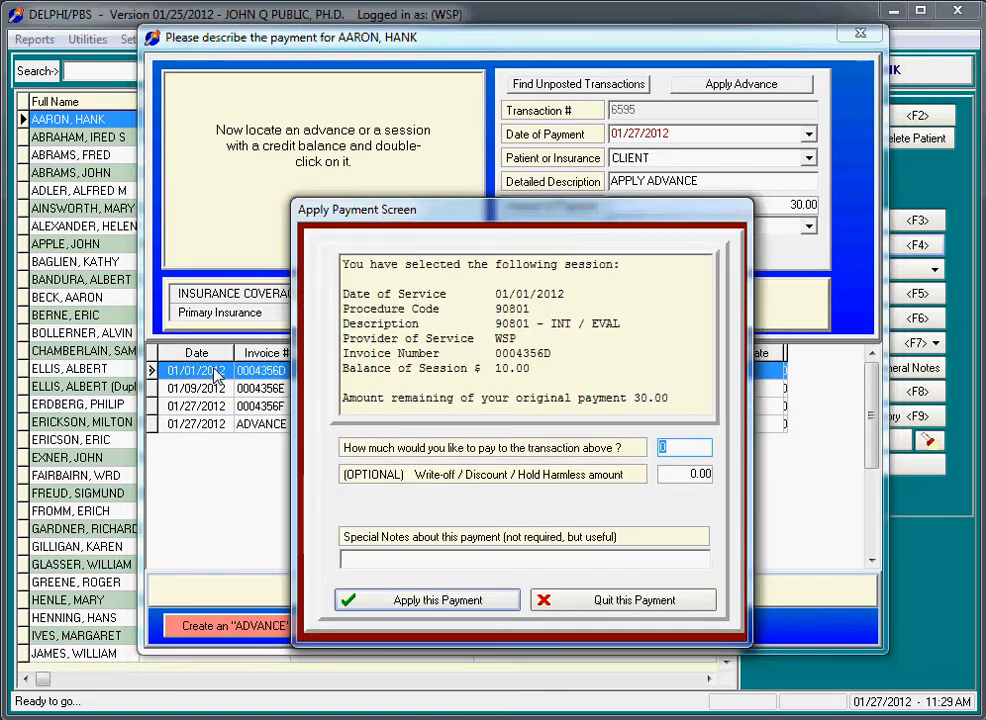
text(10)
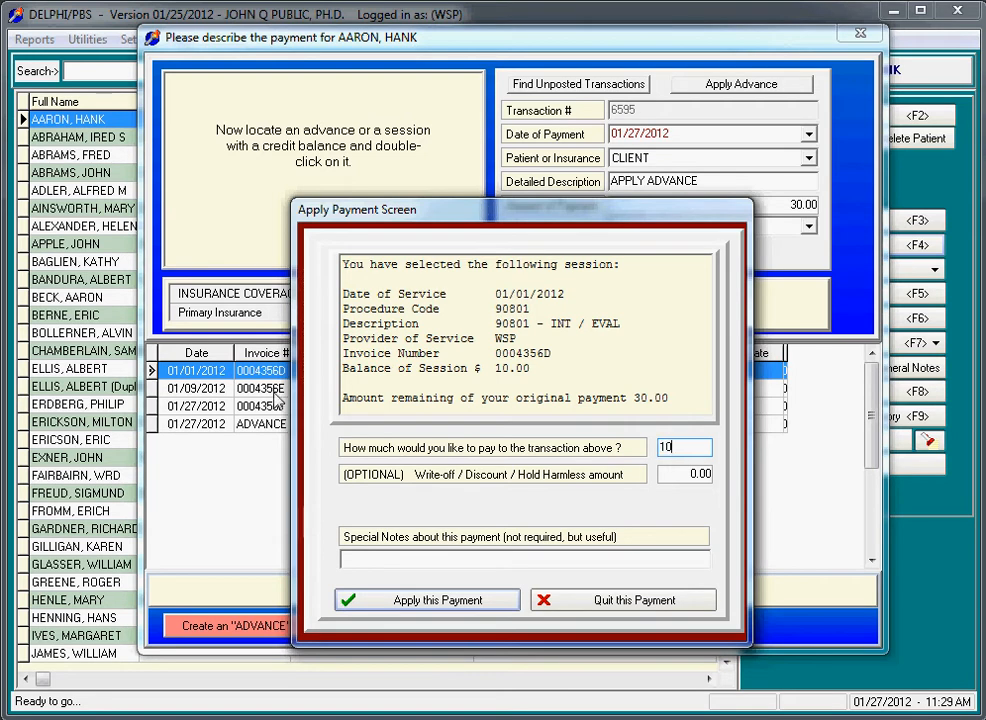
click(434, 603)
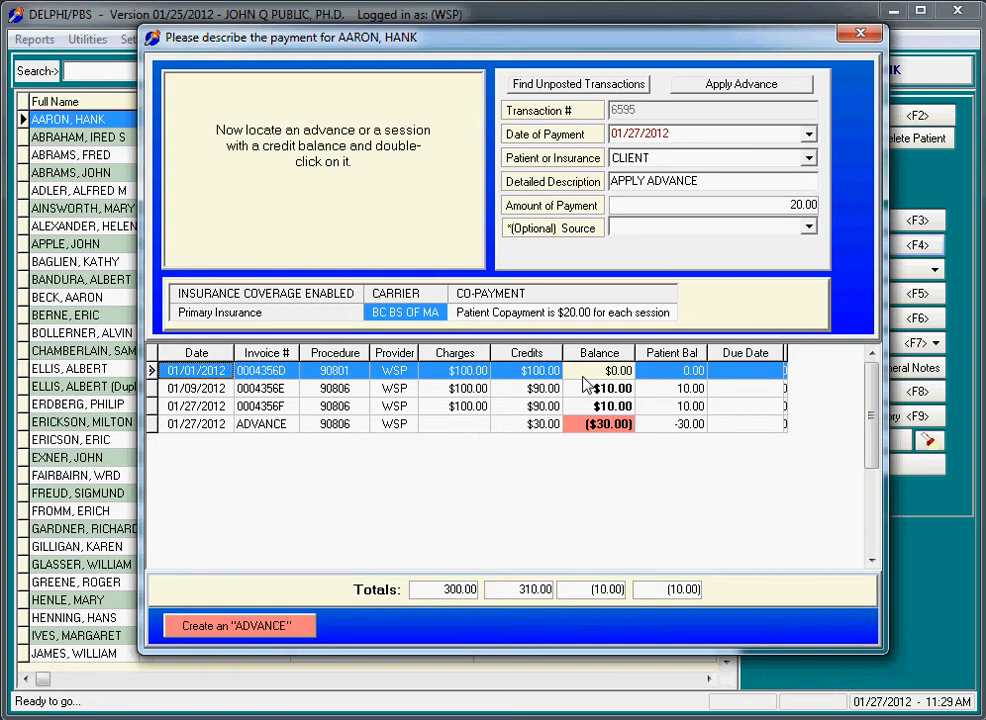
Apply 10 of the withdrawn advance to the 01/09/2012 session with procedure 90806.
click(805, 205)
double_click(268, 394)
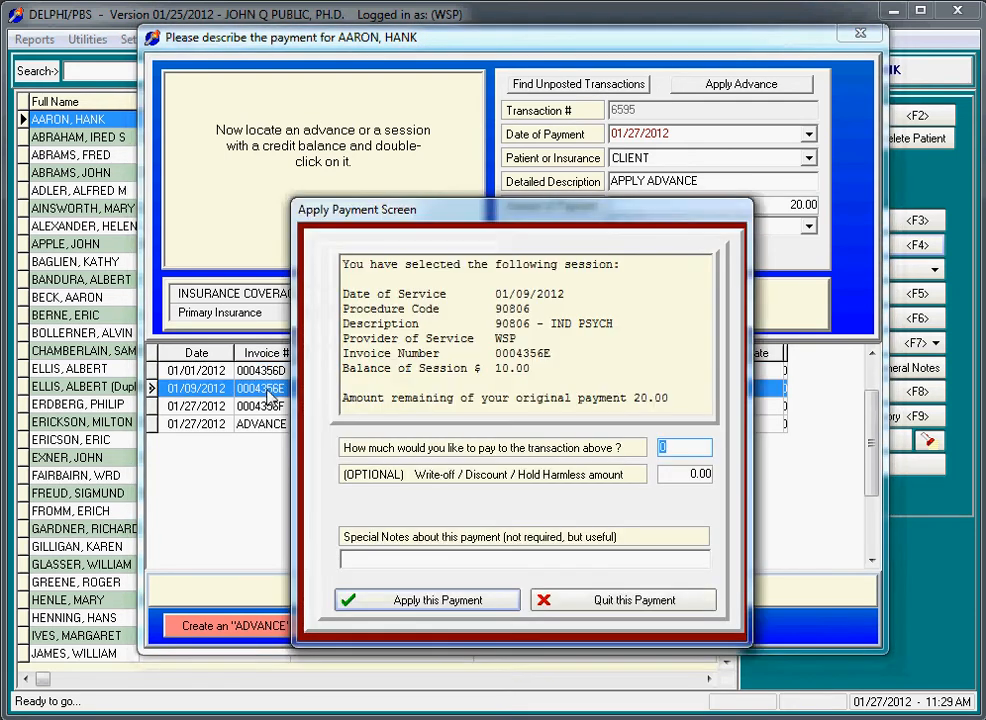
text(10)
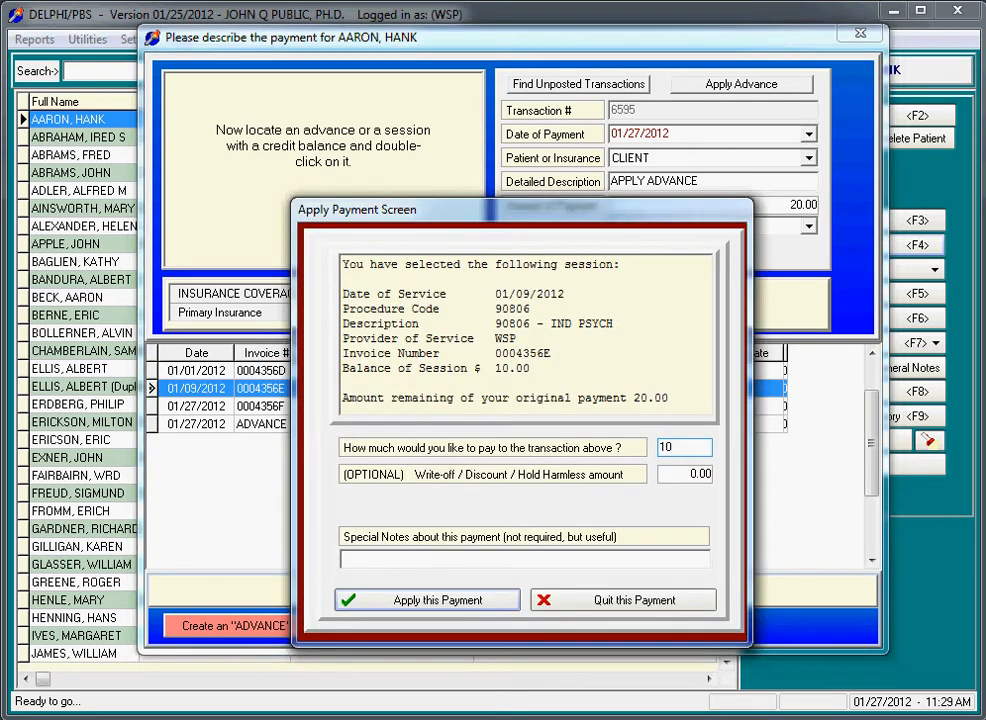
click(476, 598)
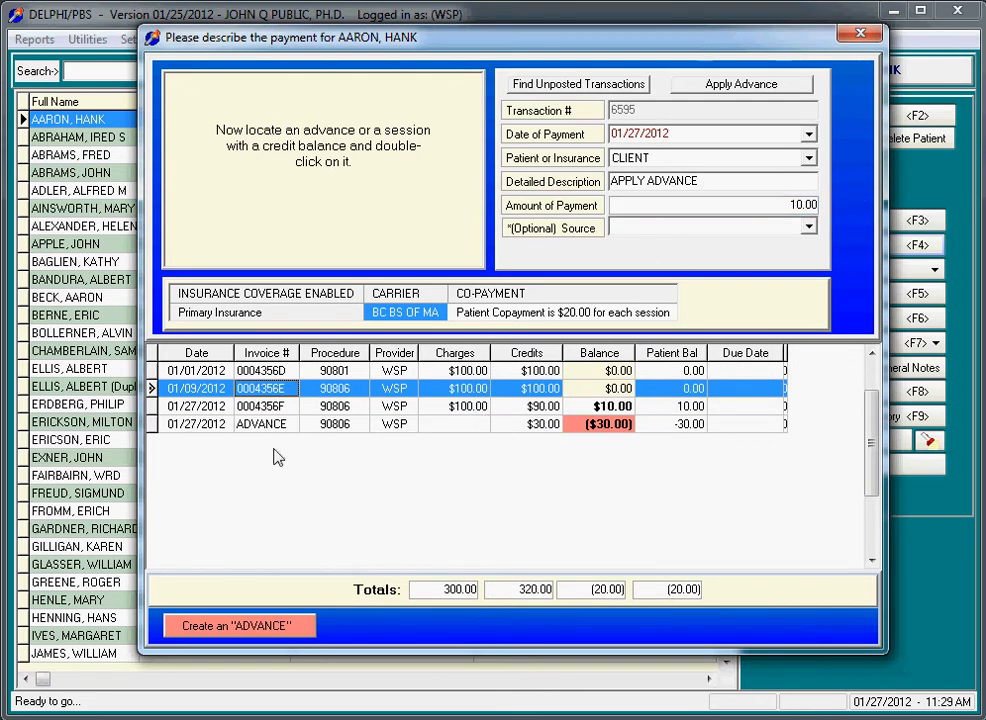
Apply the last 10 of the advance to the 01/27/2012 session and finish the payment.
double_click(203, 409)
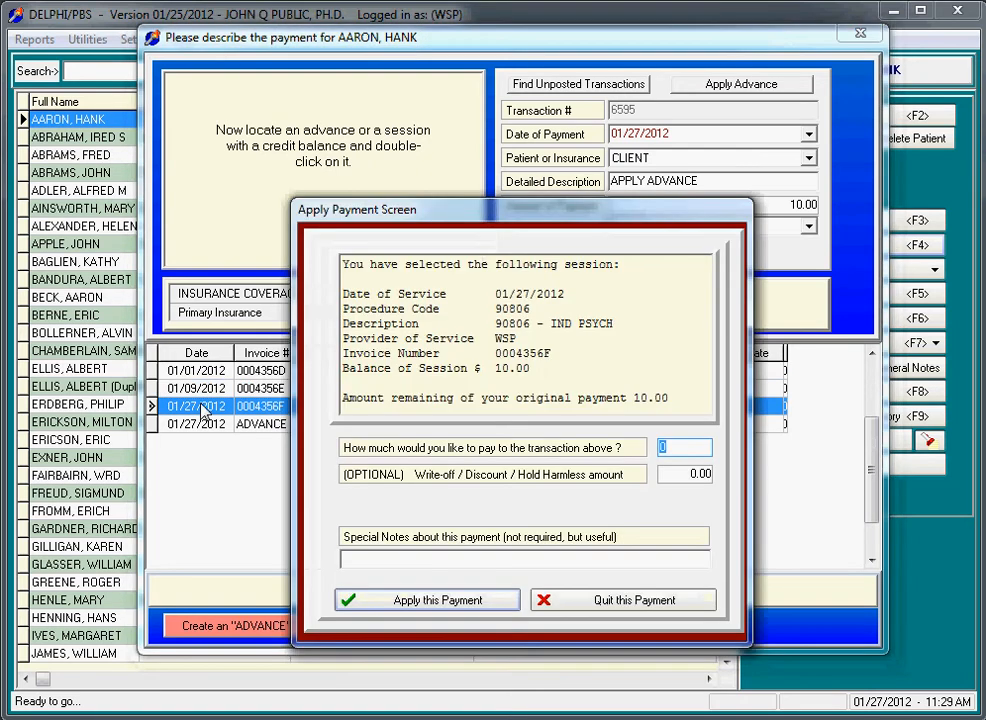
text(10)
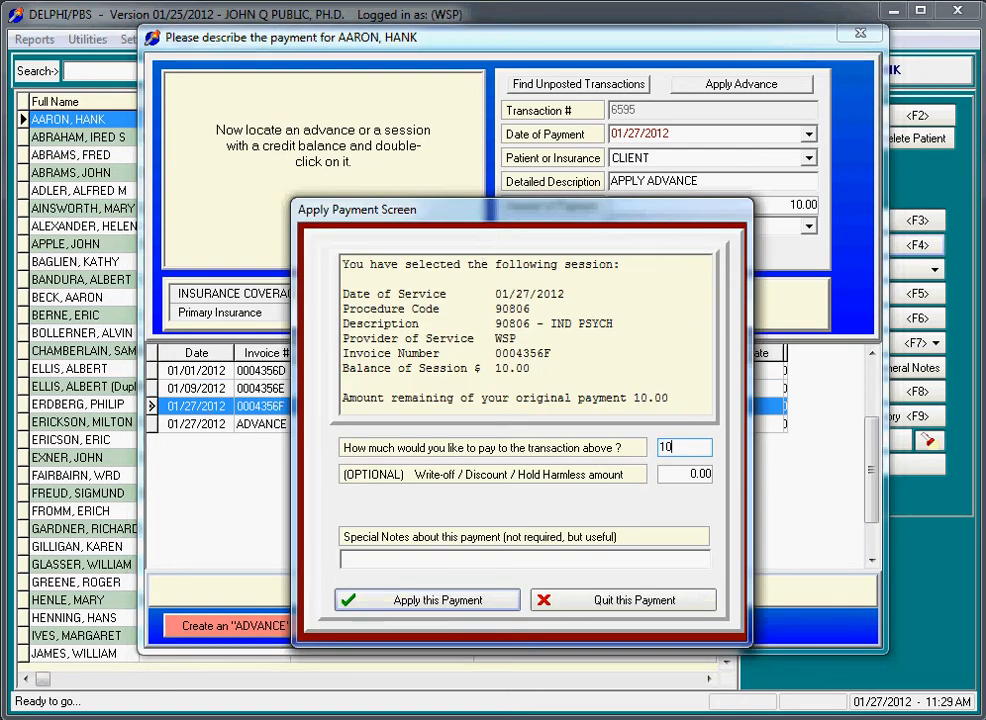
click(479, 607)
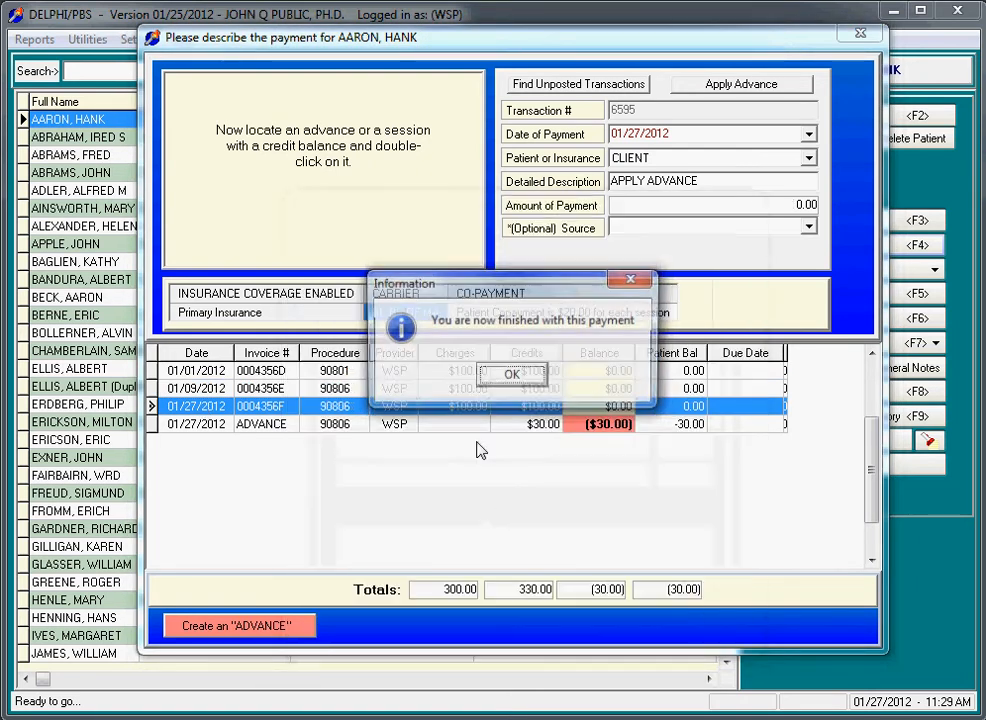
click(511, 376)
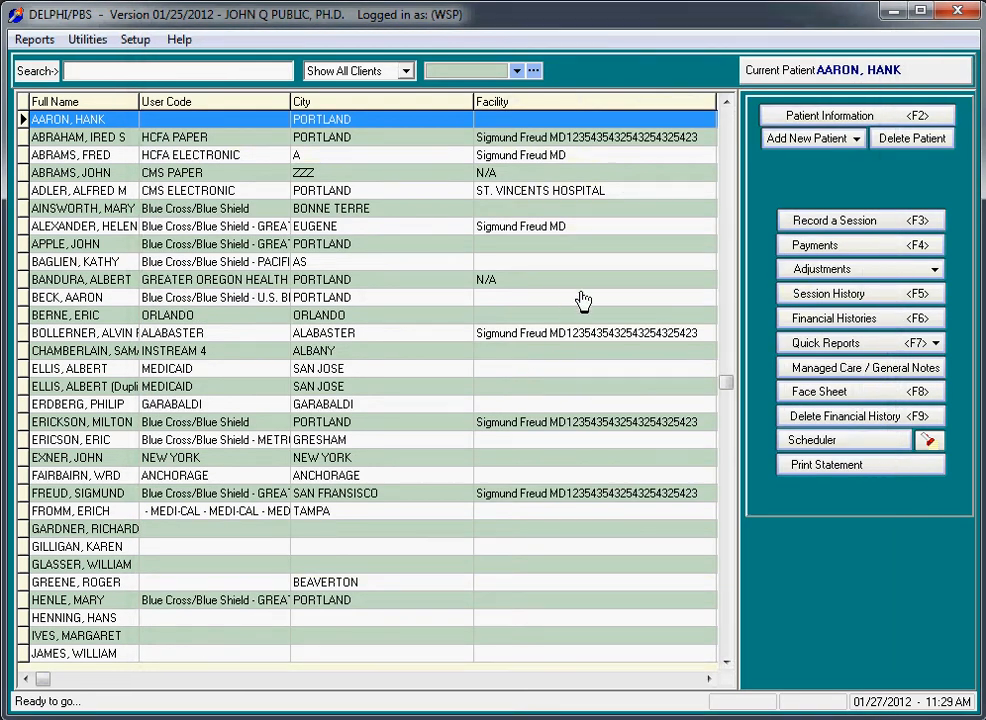
Check the session balances and the remaining advance in a new payment window, and close it without recording a payment.
click(800, 248)
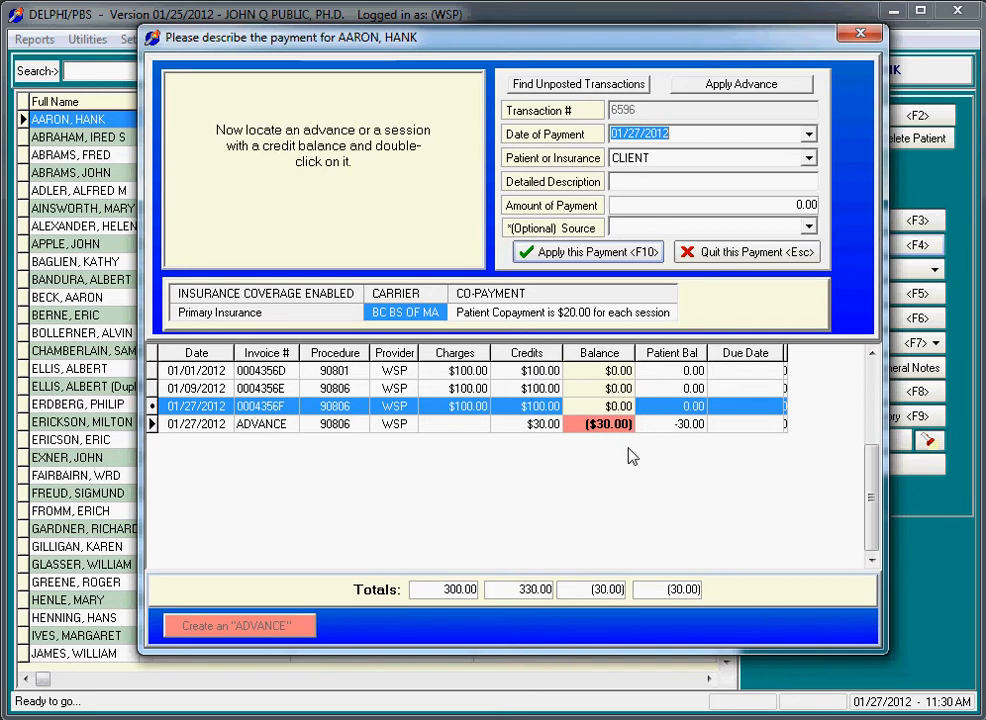
click(597, 427)
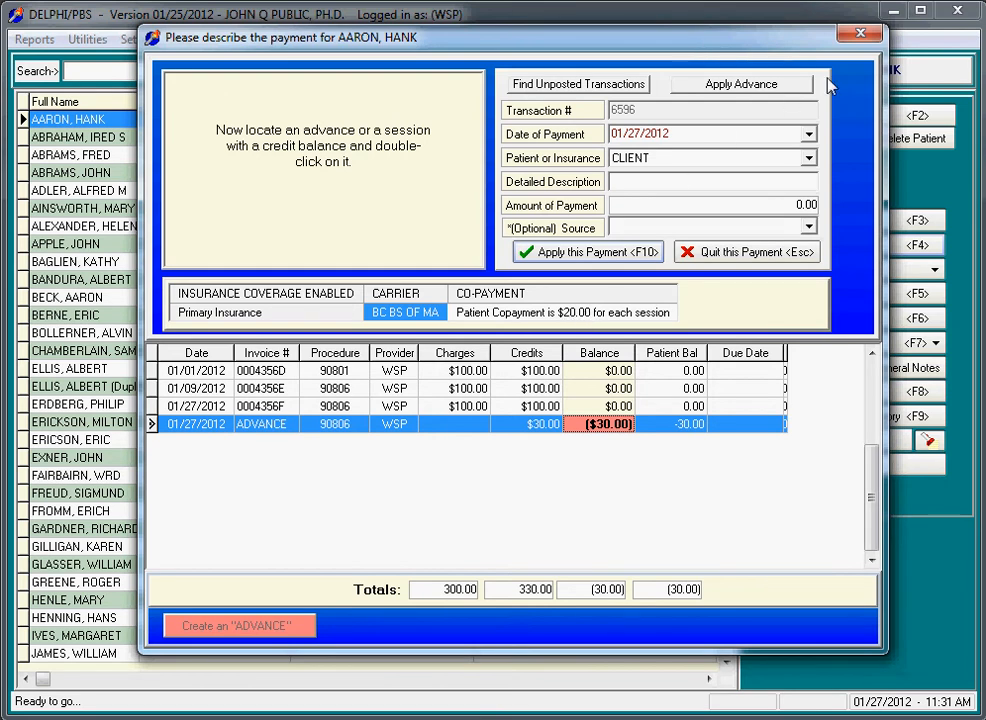
click(860, 34)
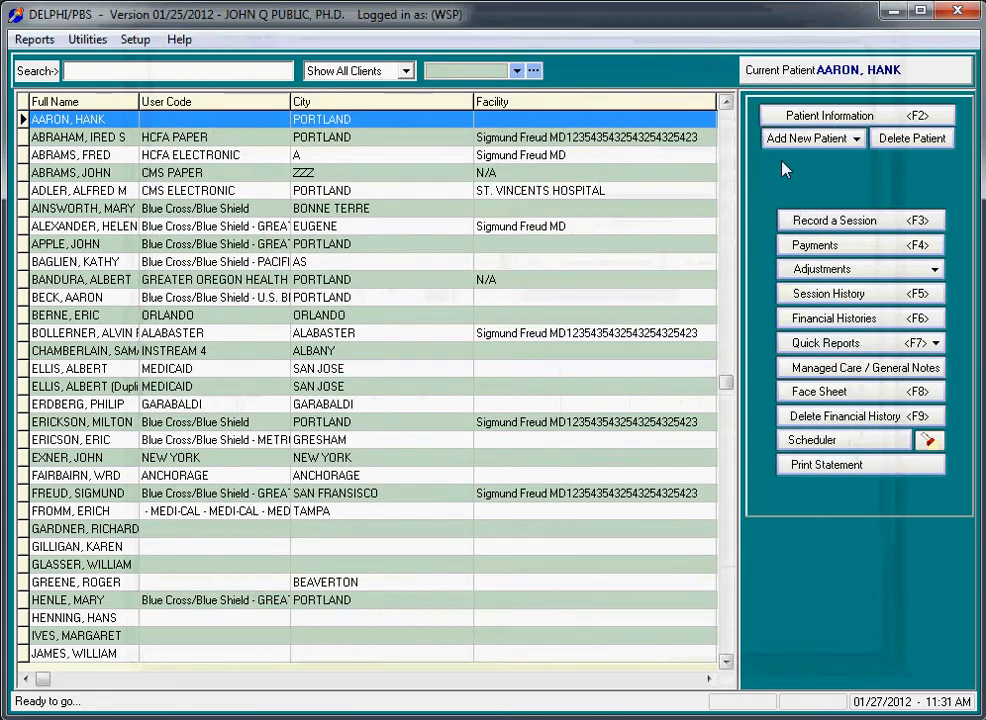
Set the flat-fee copayment in the patient's insurance coverage to 10 and close the patient information.
click(797, 115)
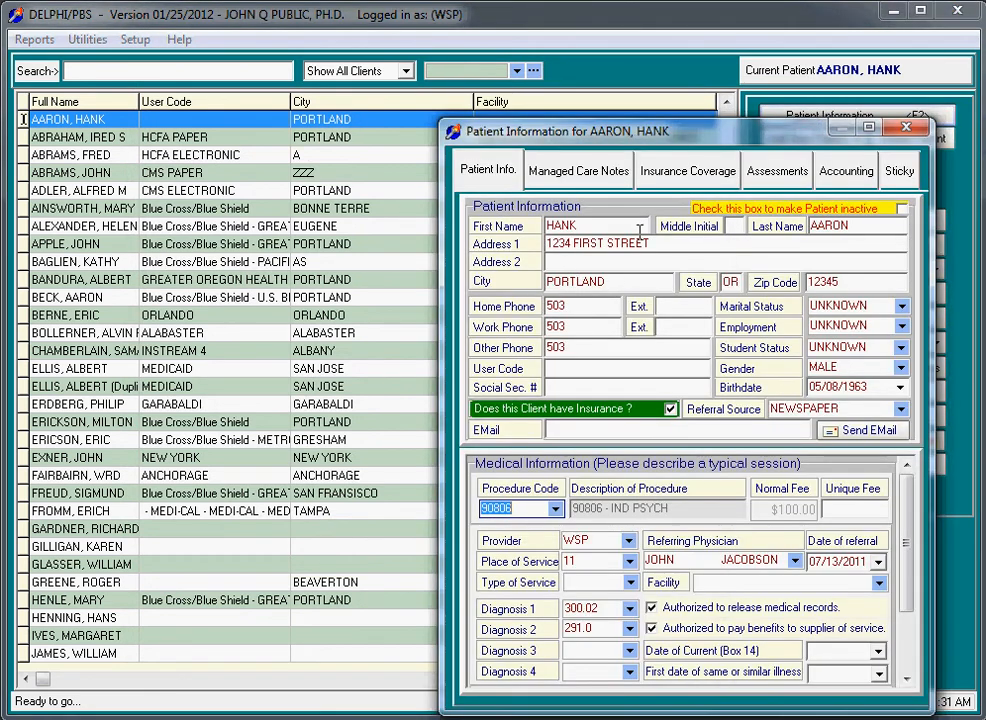
click(665, 176)
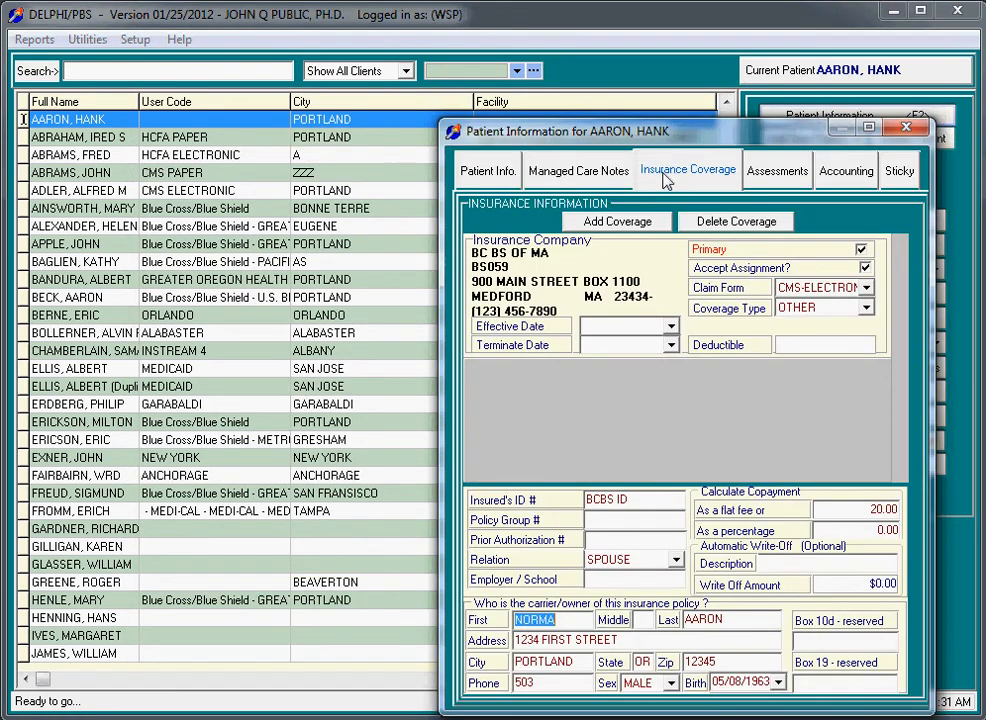
click(858, 509)
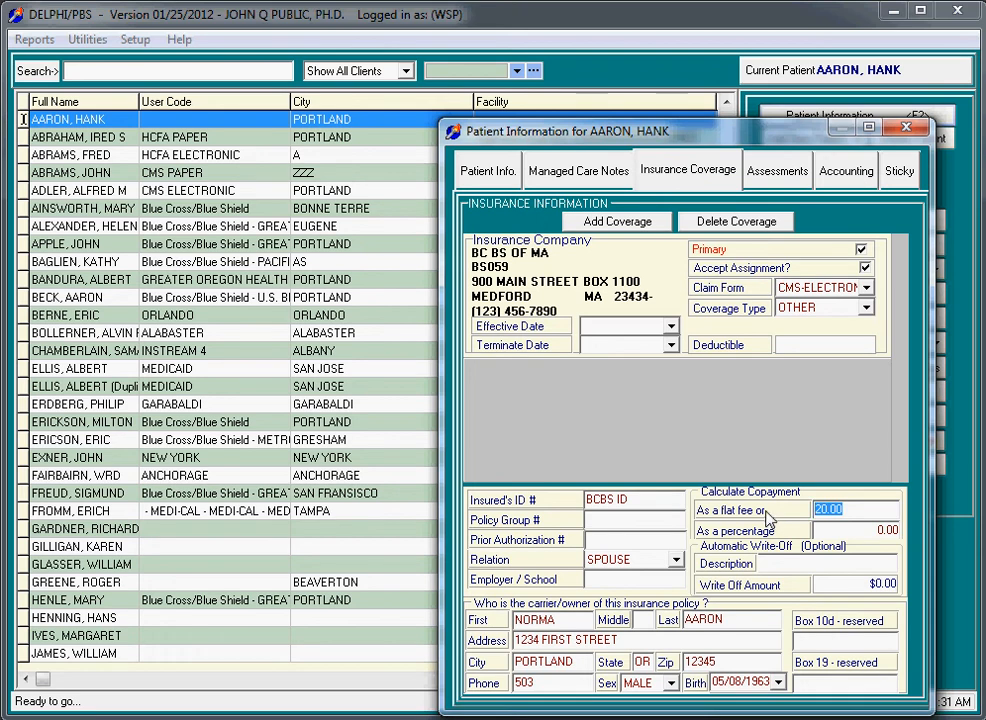
text(10)
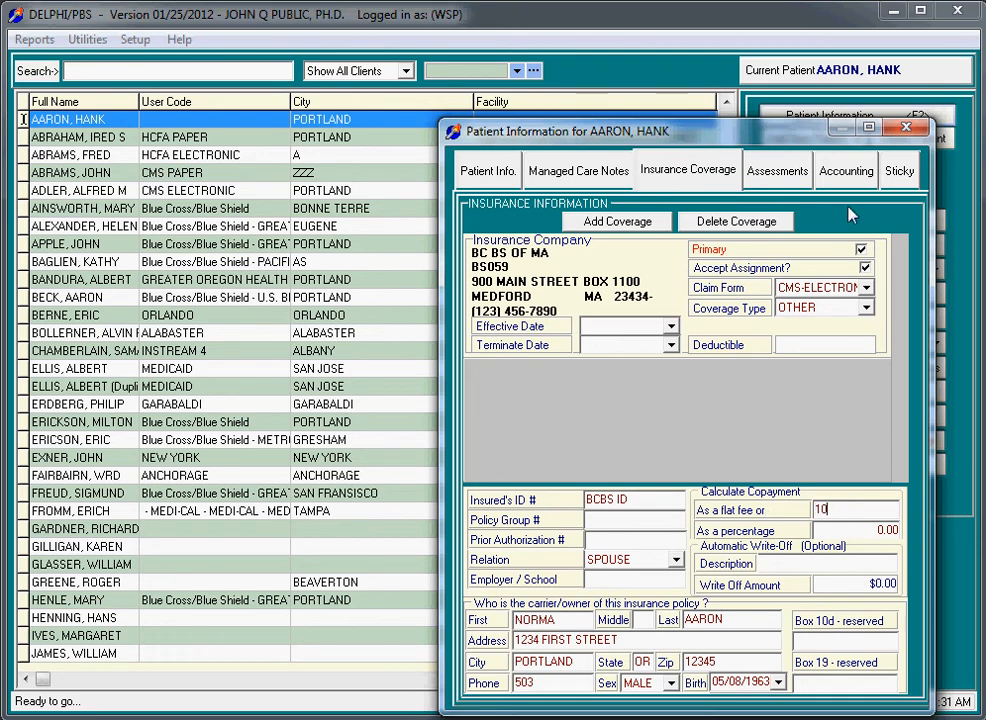
click(906, 127)
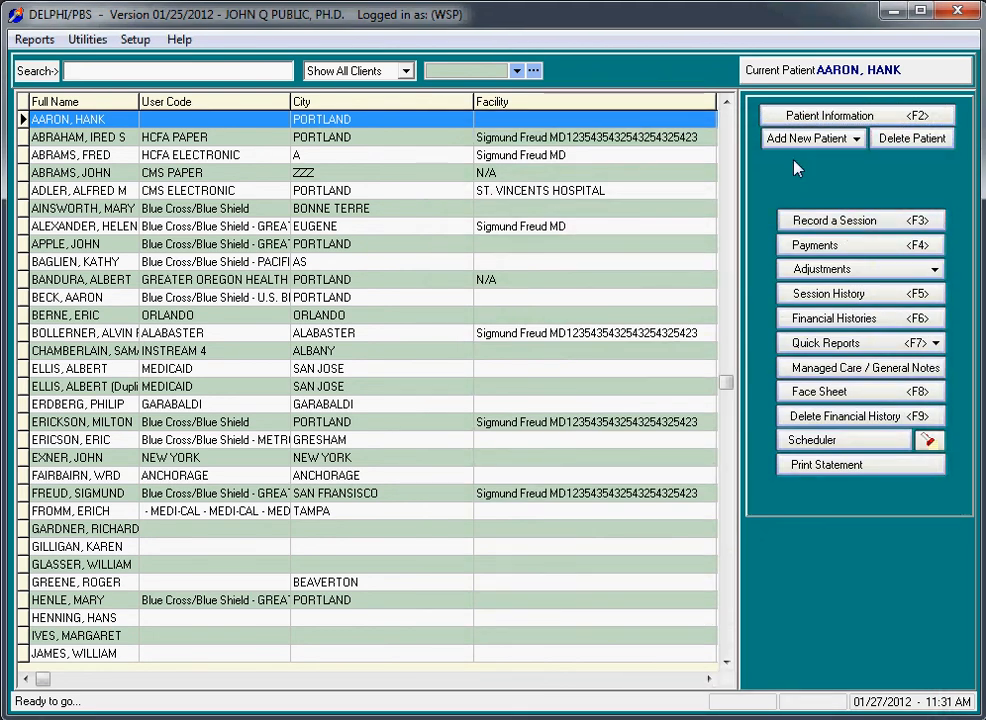
Check the patient co-pay in a new session form without saving it, and review the applied advances in the financial history.
click(816, 222)
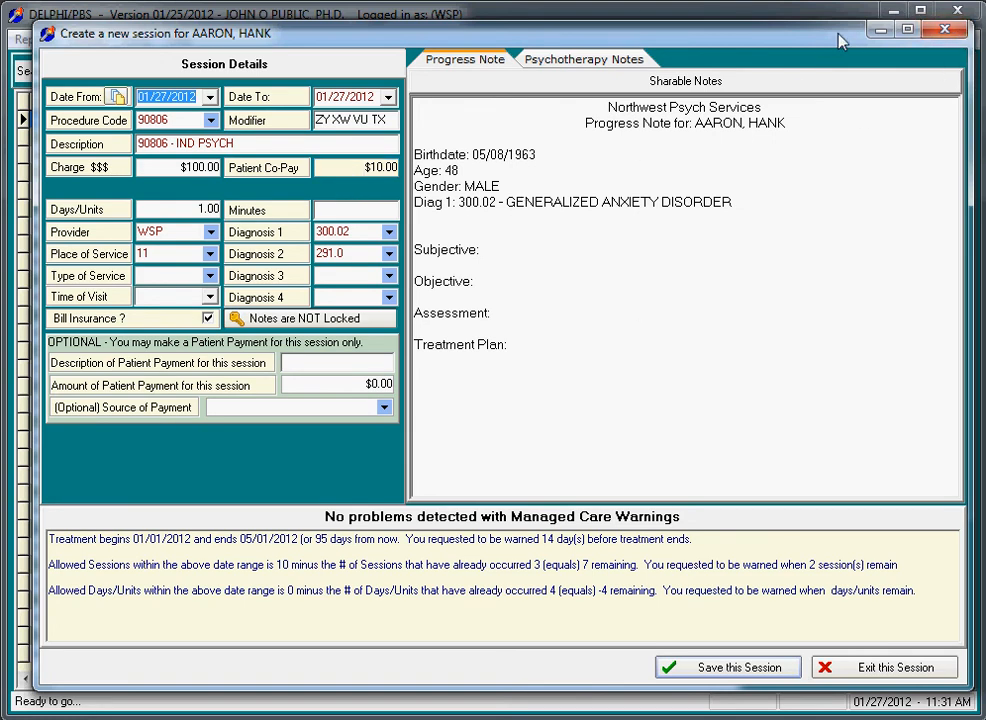
click(947, 34)
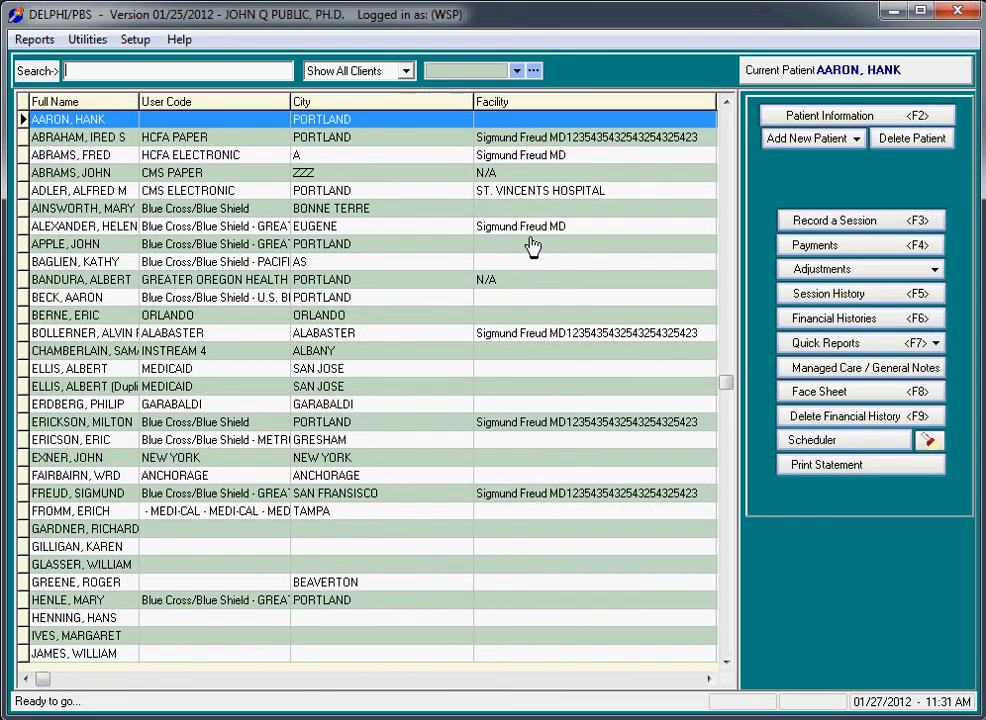
click(818, 318)
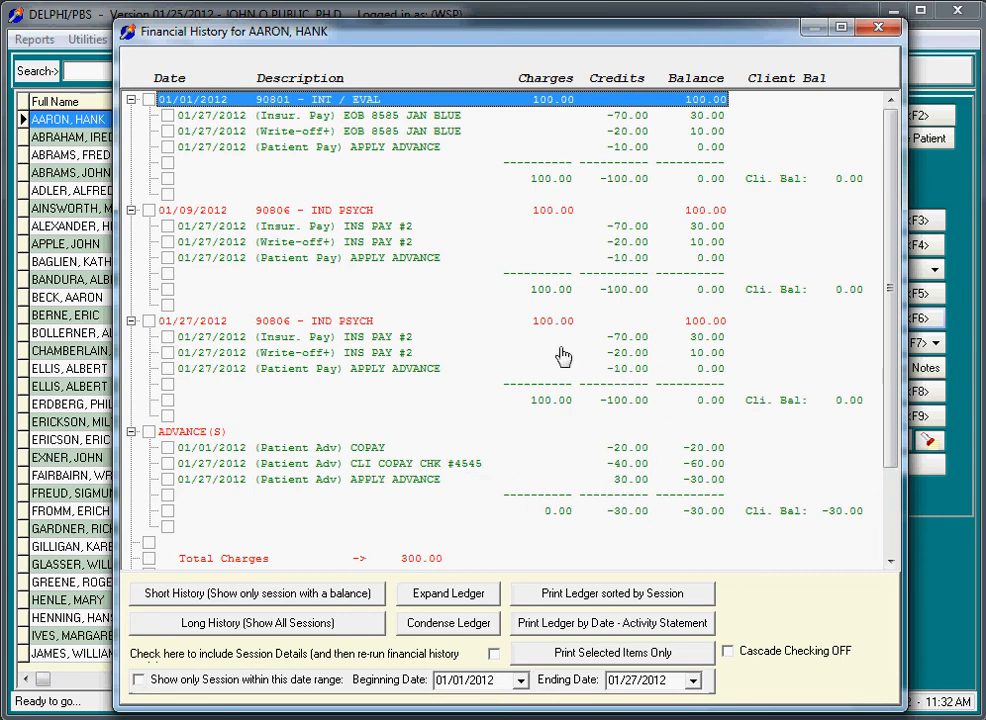
click(878, 27)
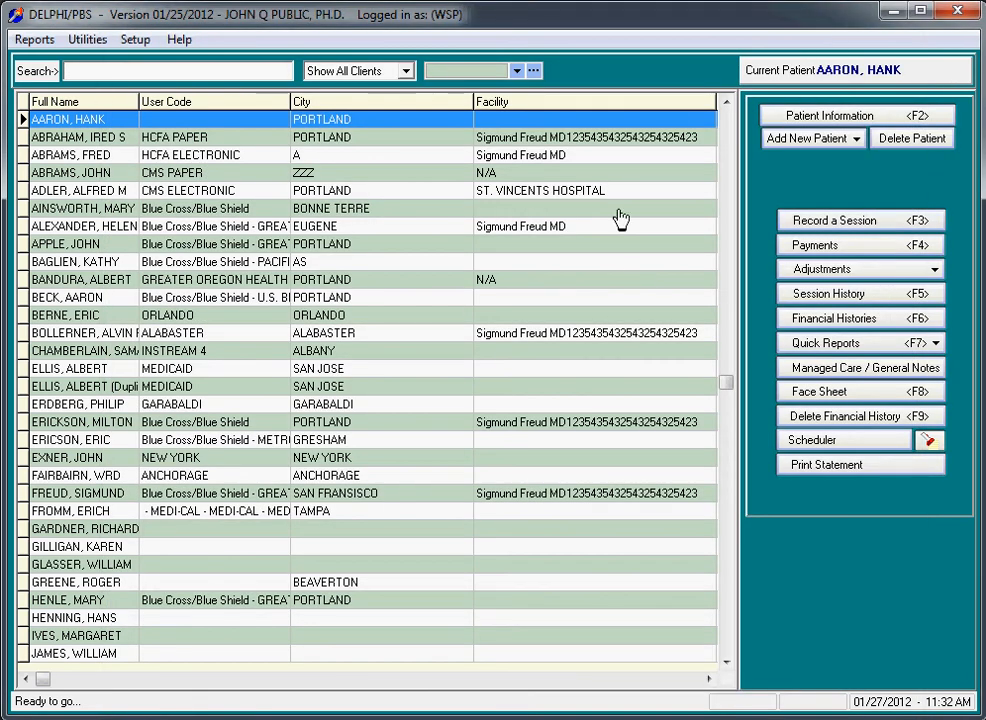
Review the remaining advance in the payment window without recording a payment, and save a new 01/27/2012 session with procedure code 90806.
click(805, 245)
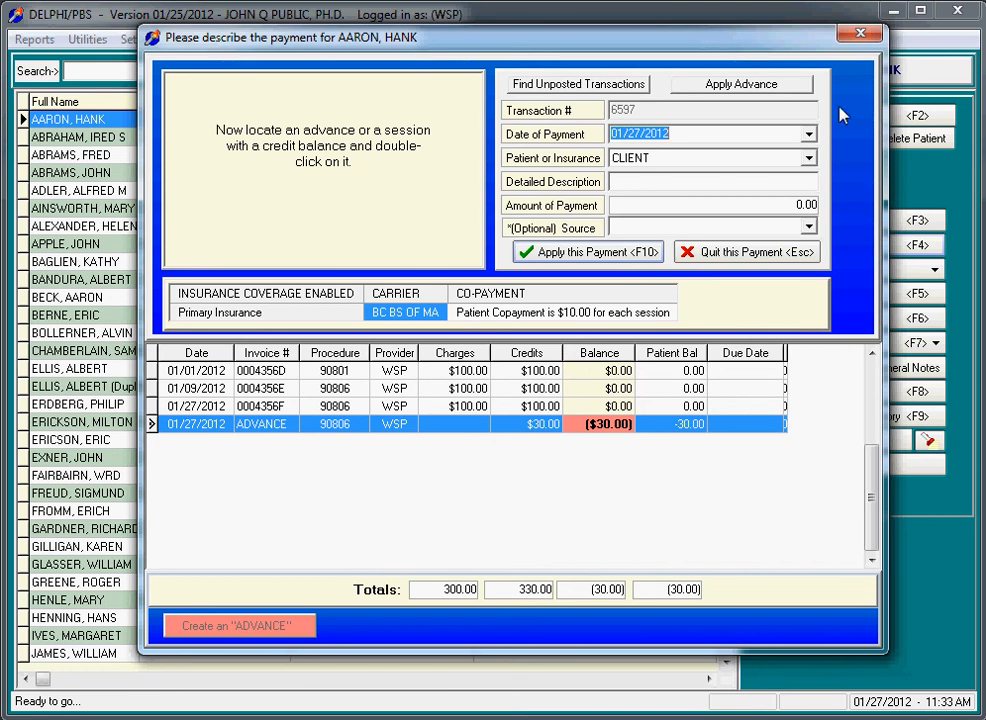
click(858, 35)
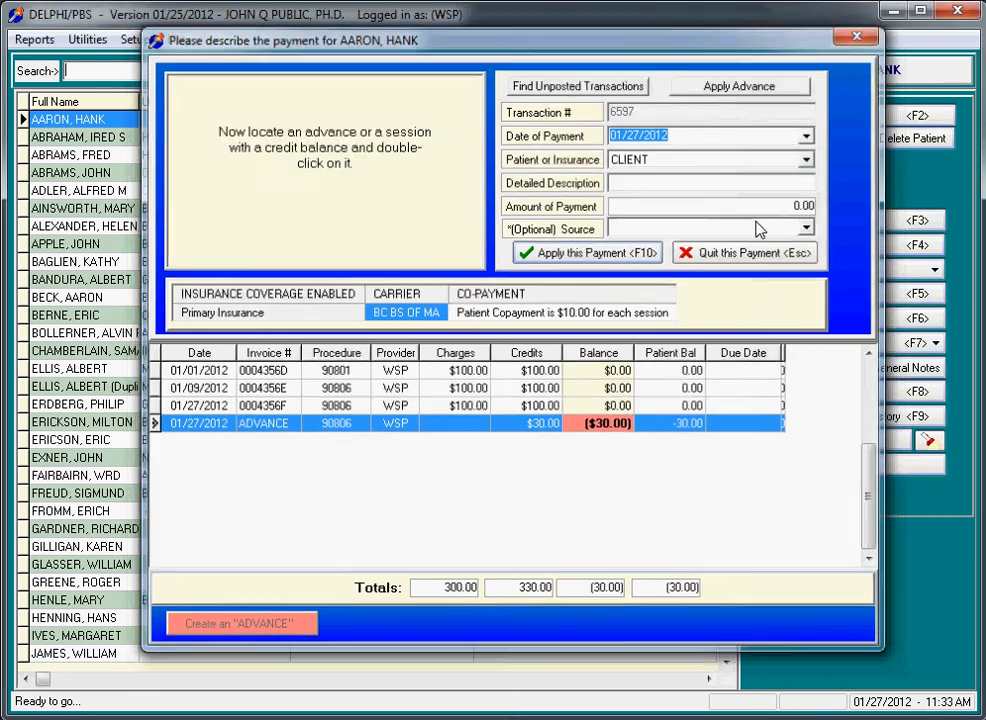
click(838, 222)
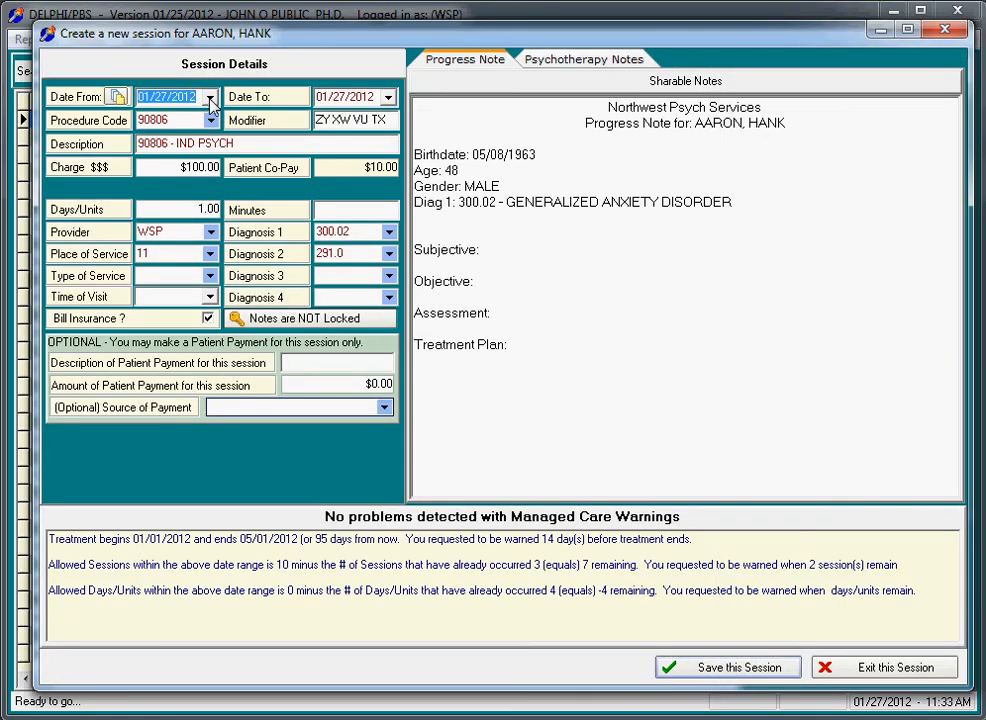
click(746, 676)
Compare the new session's patient balance and the totals with the remaining advance in the payment window, without recording a payment.
click(935, 245)
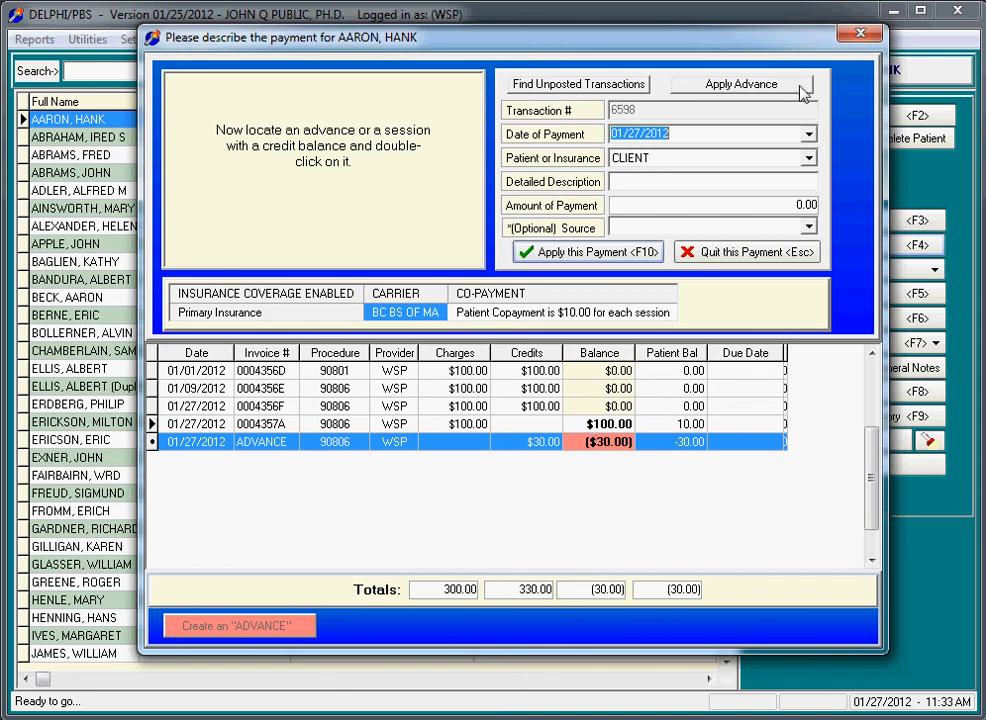
click(863, 37)
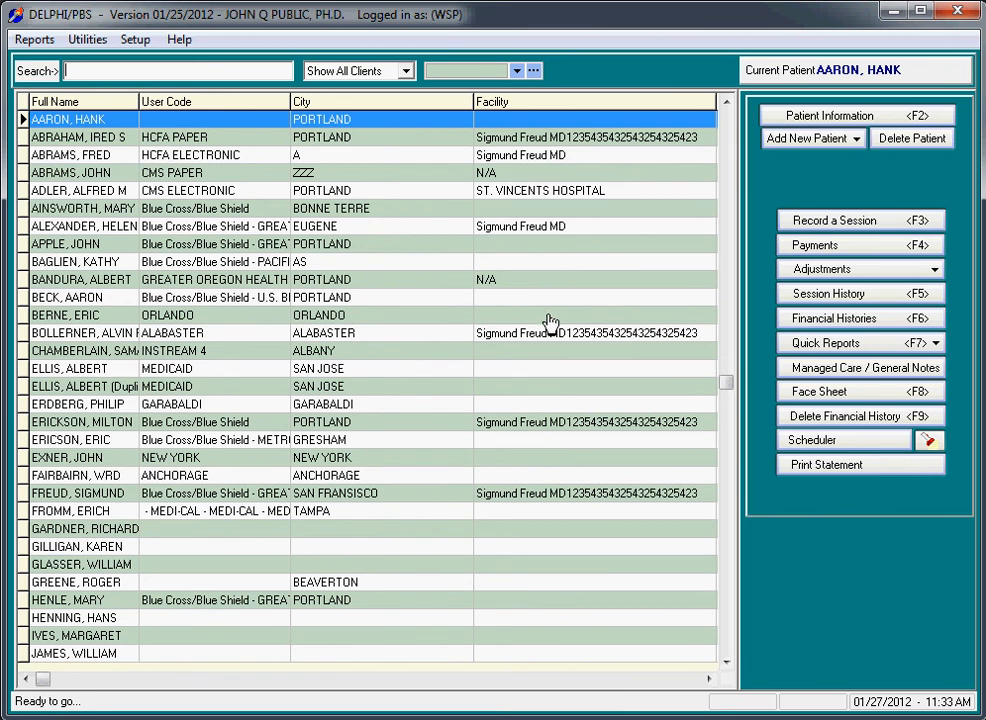
click(812, 246)
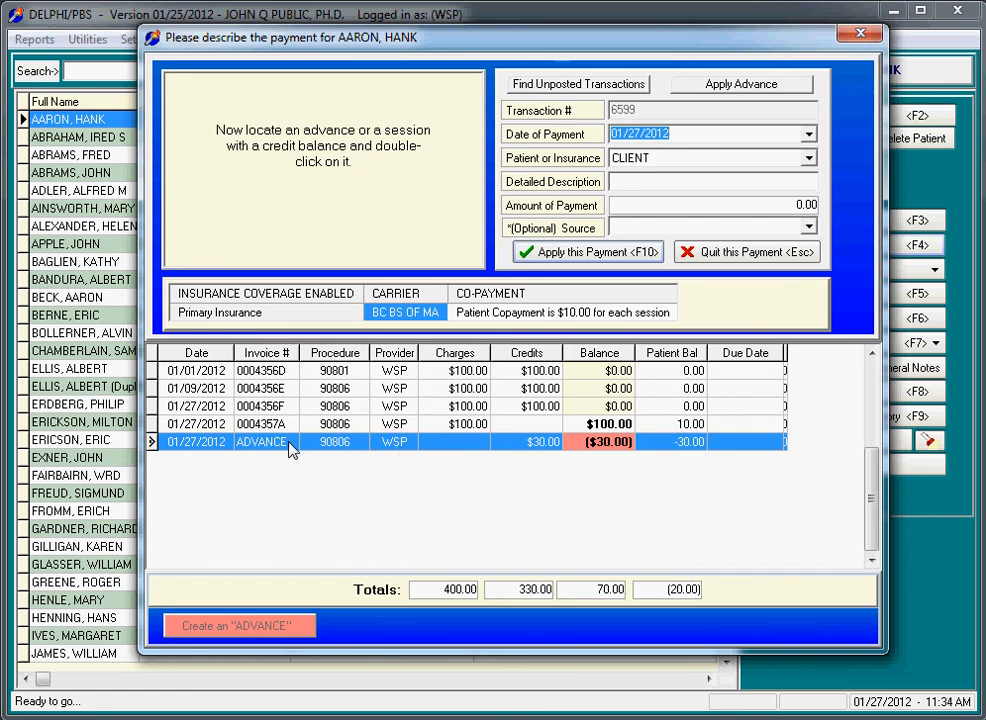
click(860, 33)
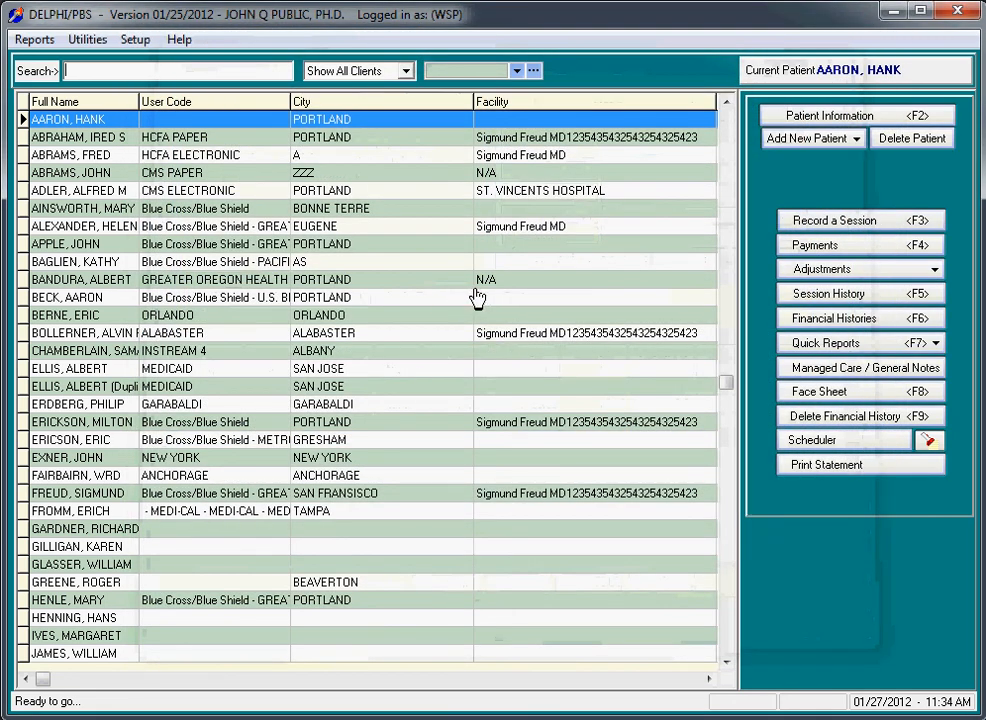